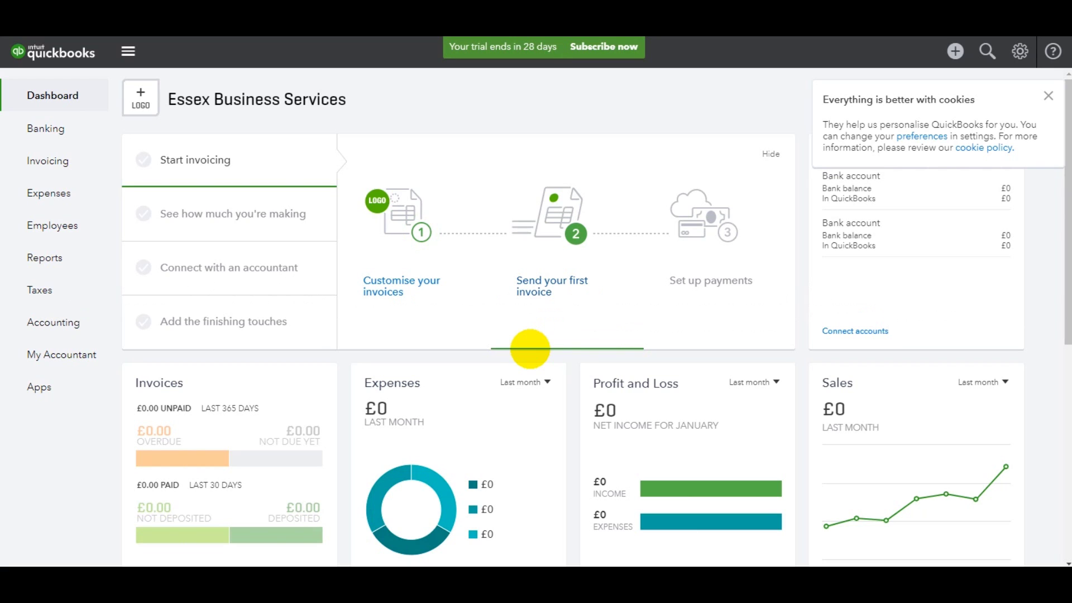
- Close the cookies banner so the dashboard shows both £0 bank accounts in full
scroll(564, 291, down, 5)
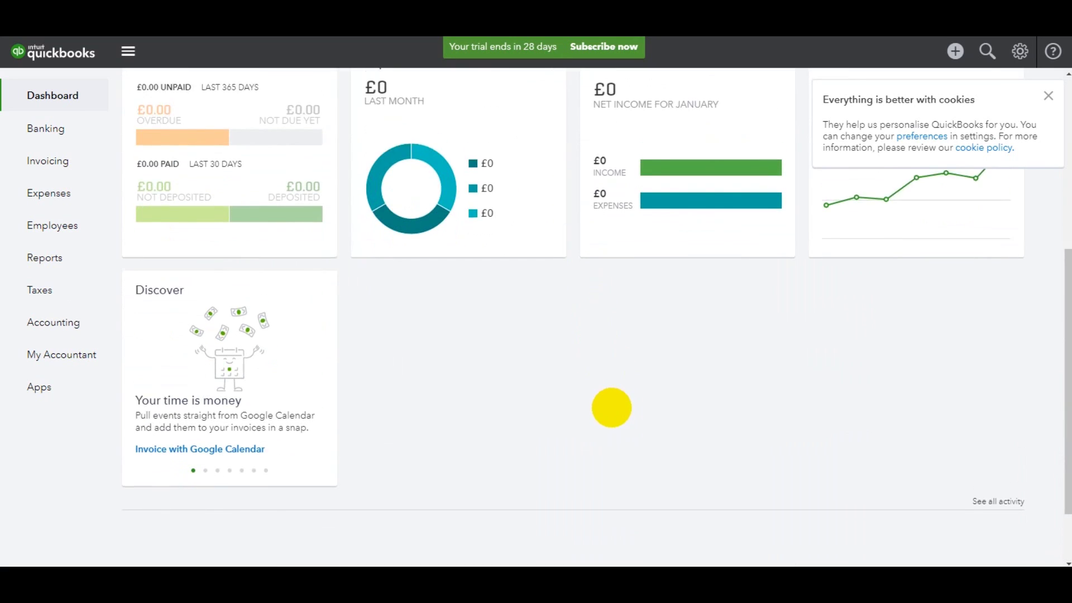
scroll(611, 407, up, 5)
click(1048, 95)
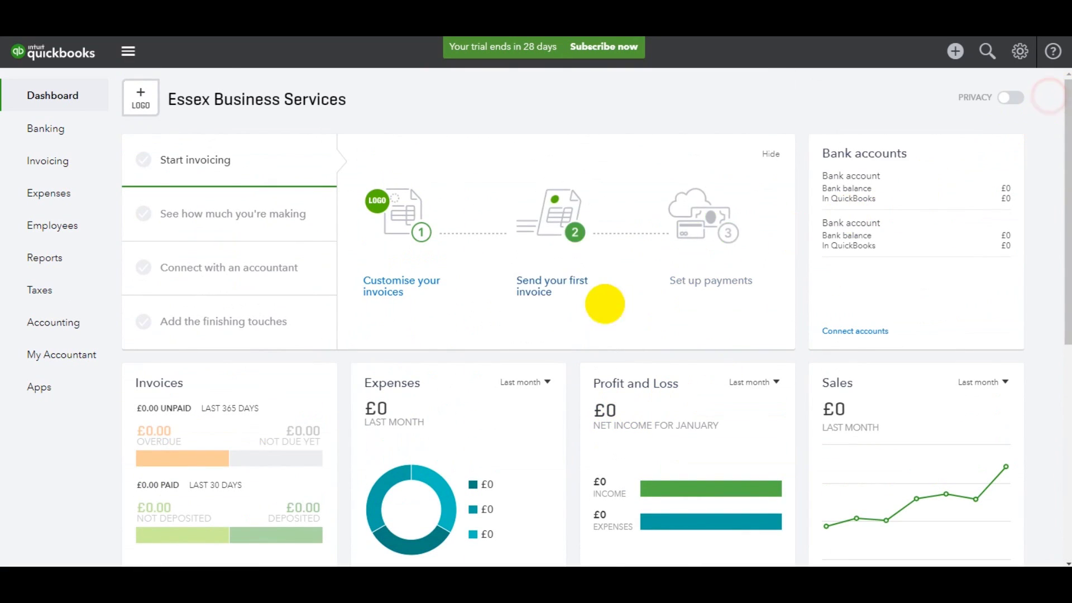
scroll(605, 304, down, 5)
scroll(570, 350, up, 5)
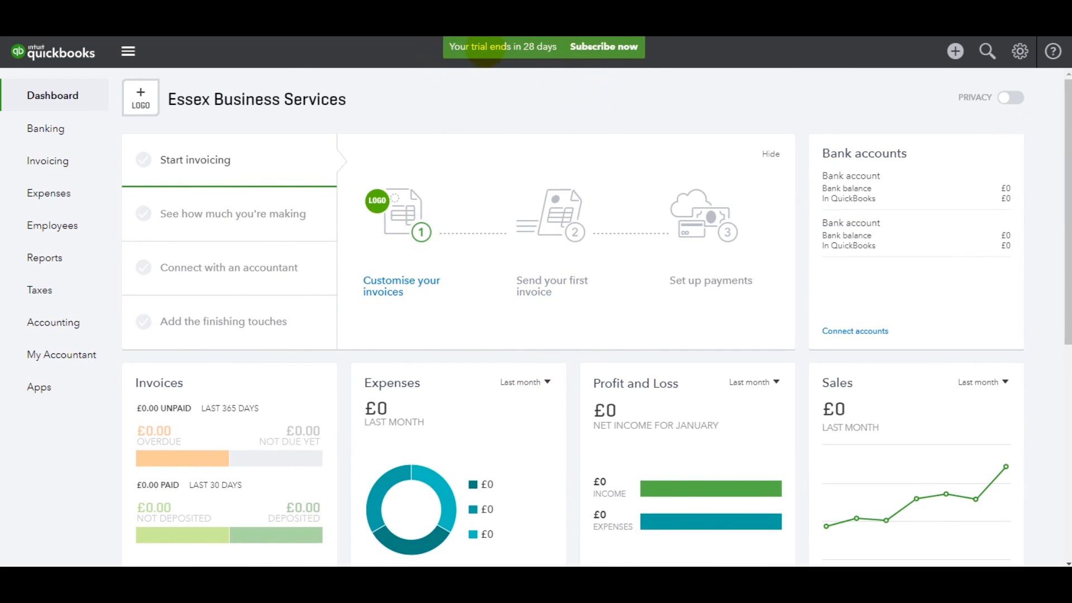
scroll(520, 342, down, 5)
scroll(519, 358, up, 5)
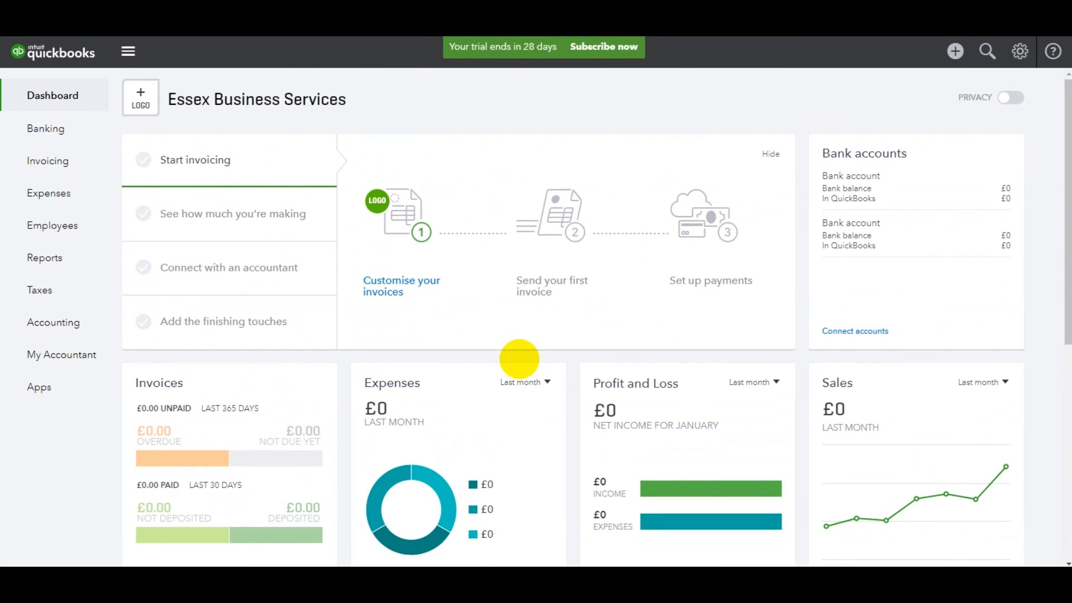
scroll(638, 359, down, 5)
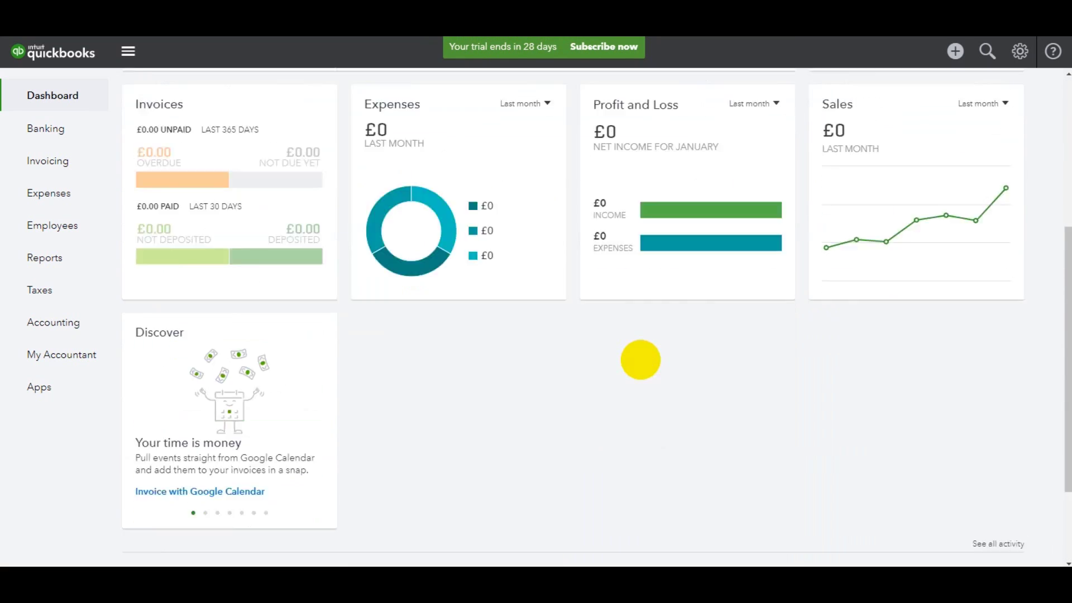
scroll(642, 363, up, 5)
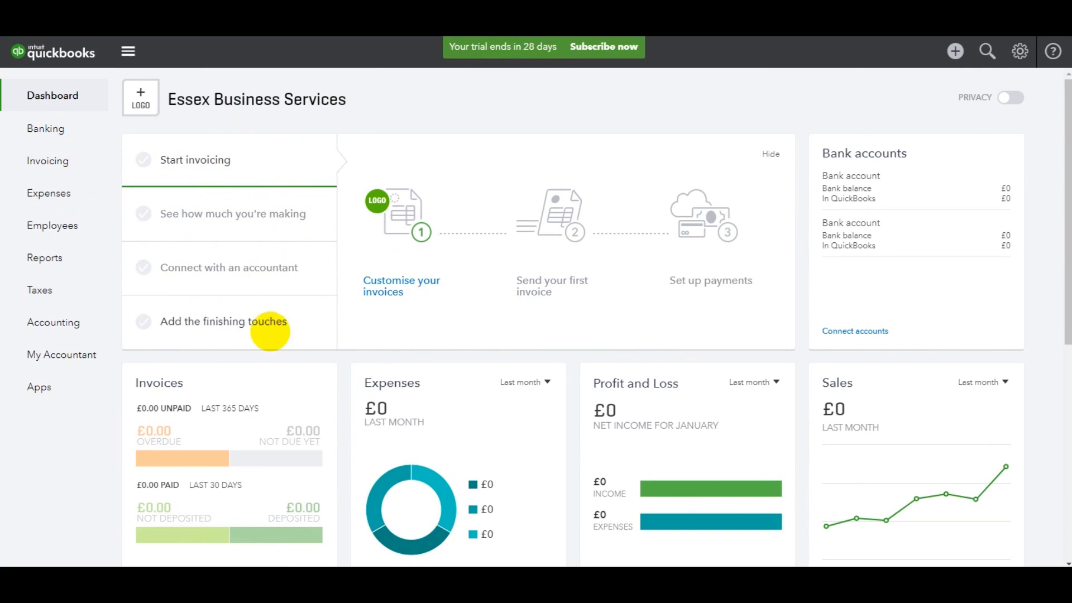
scroll(273, 333, down, 5)
scroll(271, 343, up, 5)
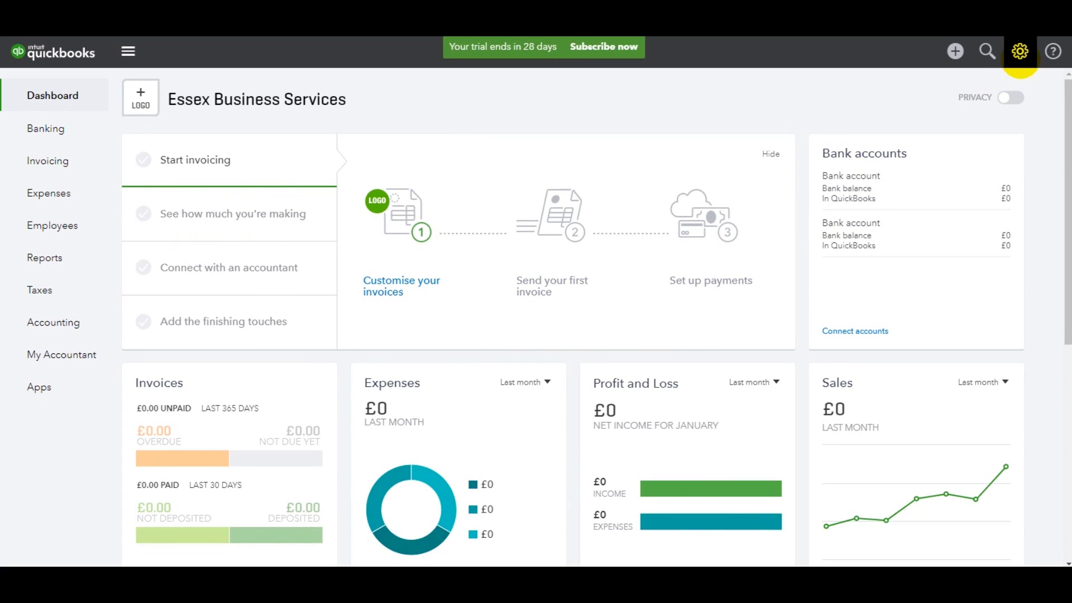
- Go to Account and Settings from the gear menu and try saving the company info popup
click(1020, 50)
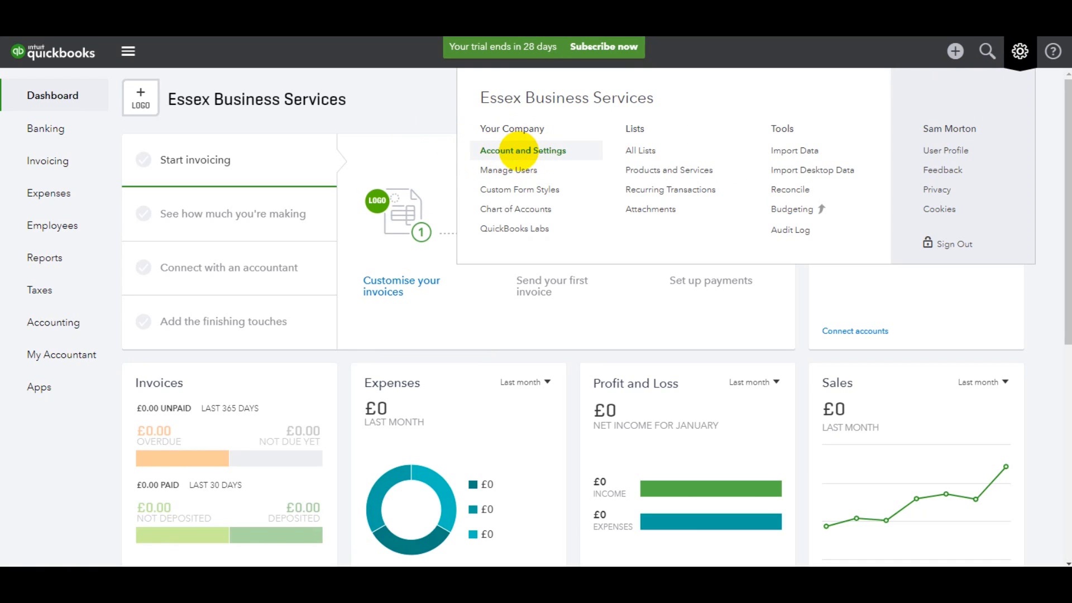
click(519, 151)
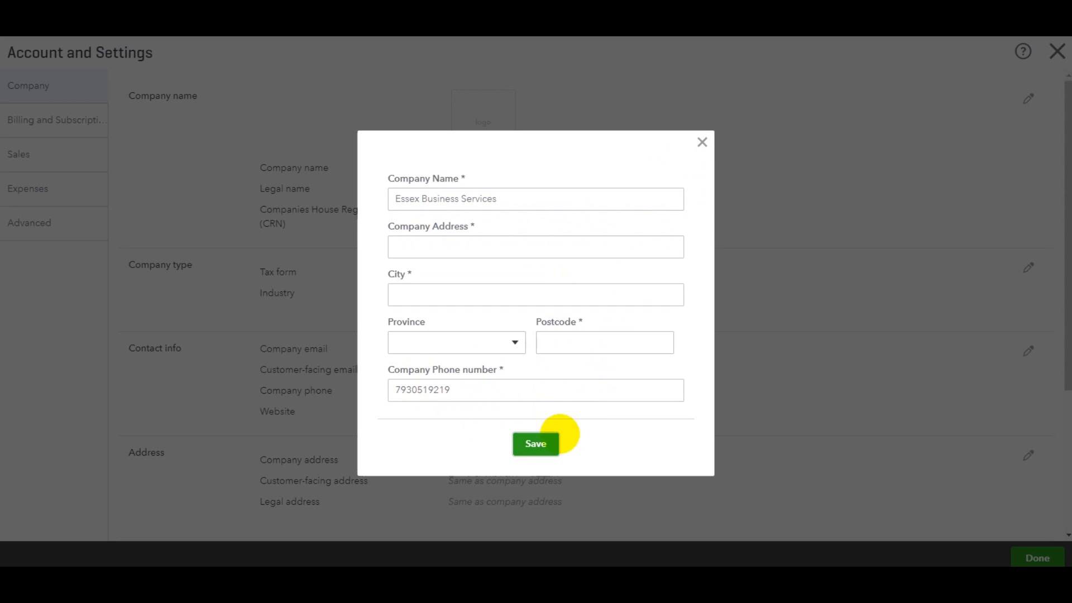
click(536, 445)
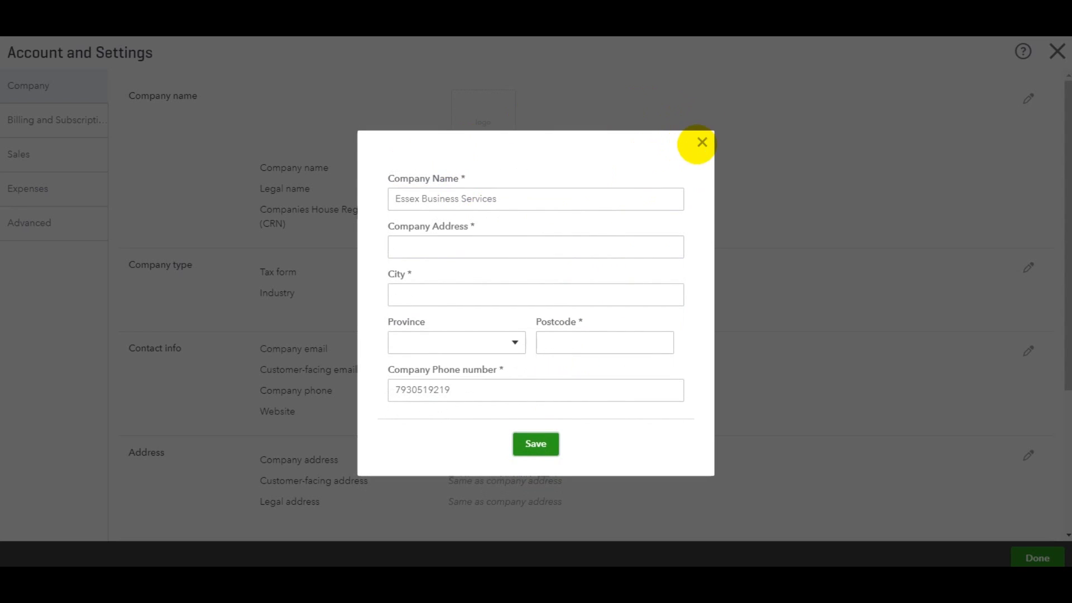
- Dismiss the company details popup and upload The bookkeeping master image as the company logo
click(702, 143)
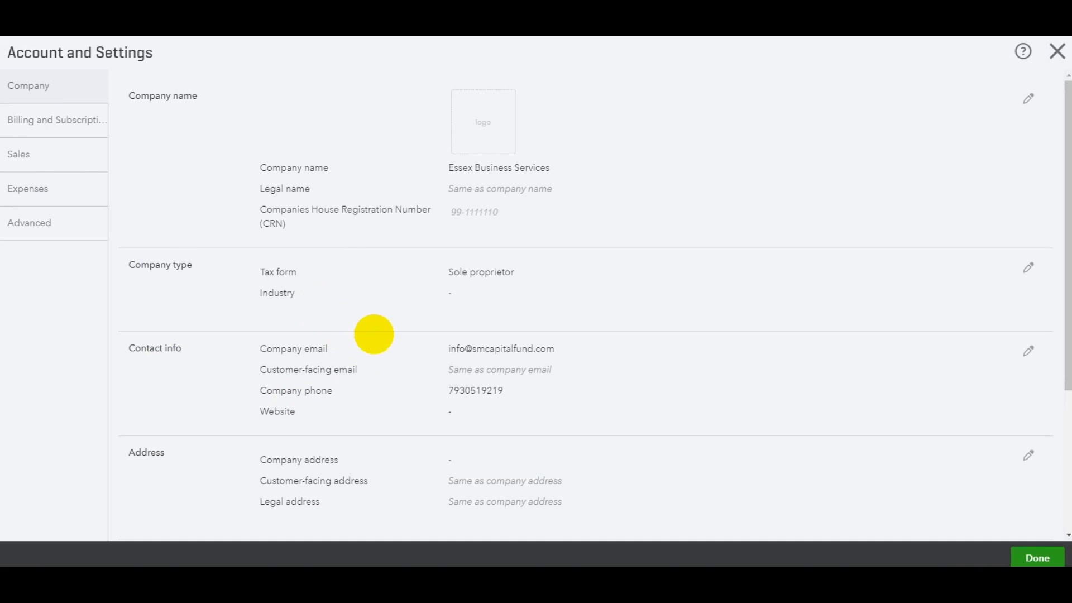
scroll(479, 184, down, 4)
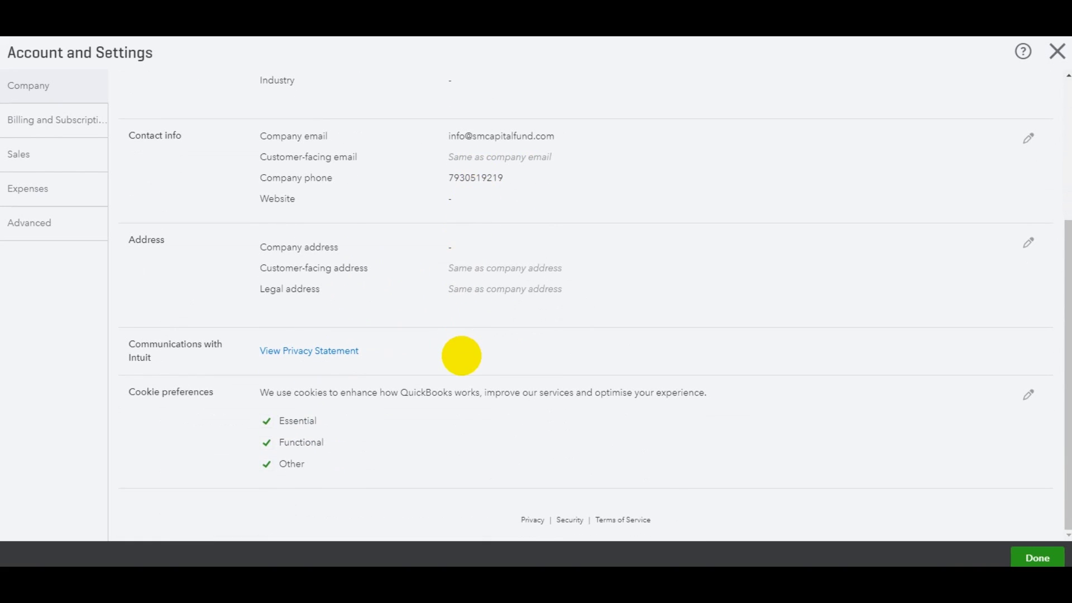
scroll(462, 352, up, 4)
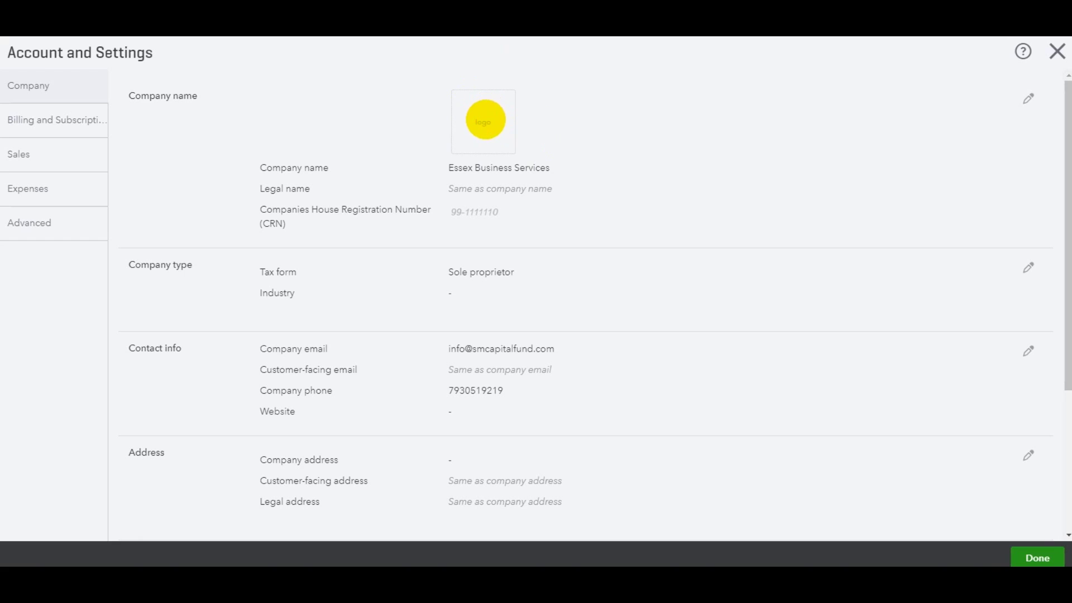
click(486, 120)
click(512, 149)
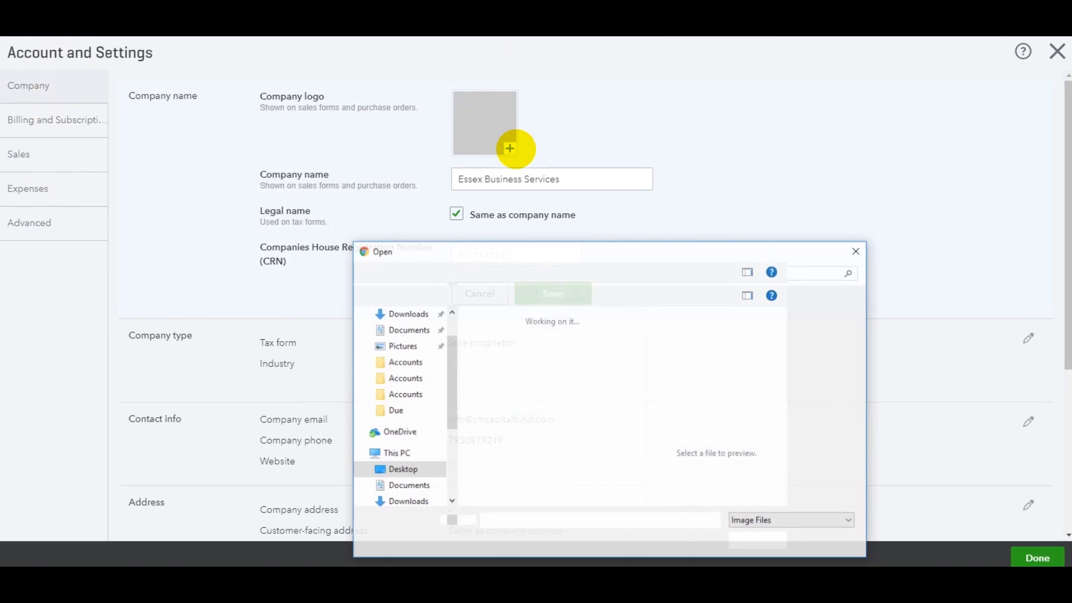
click(593, 430)
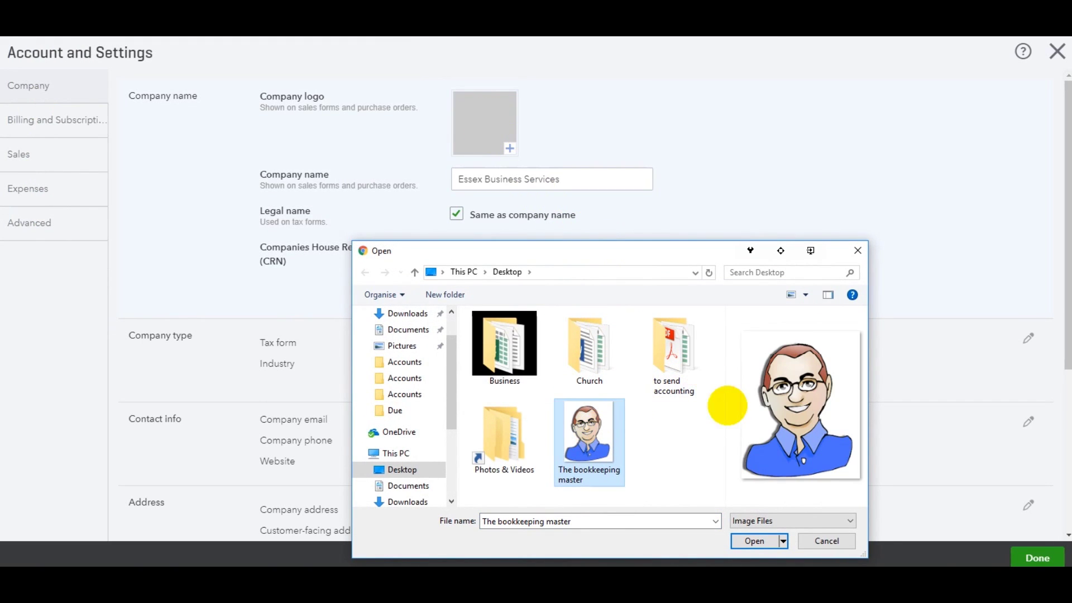
click(754, 541)
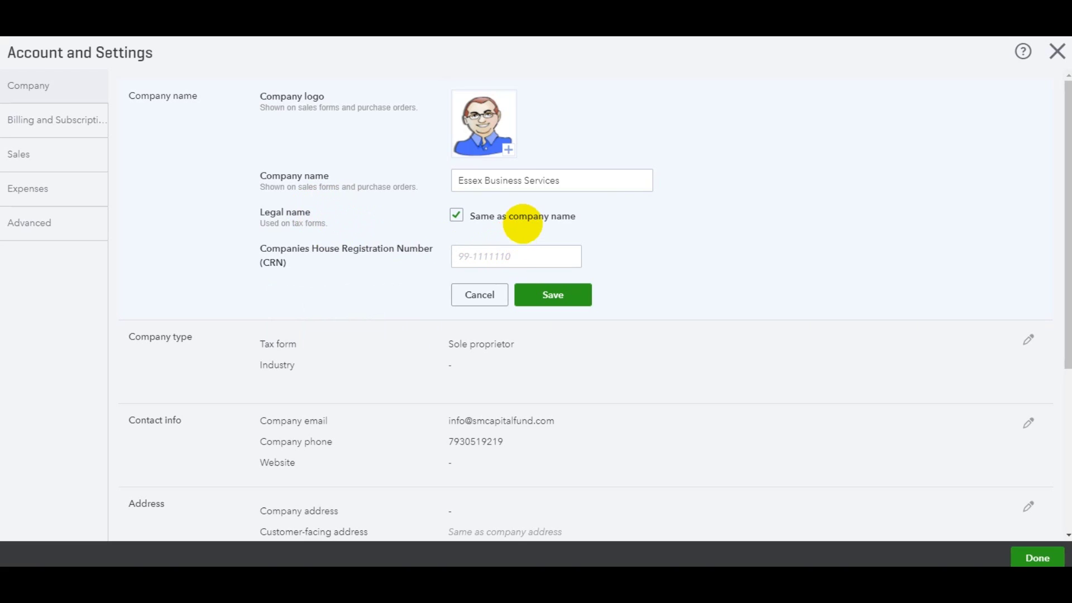
- Keep the legal name matching the company name, enter the Companies House registration number, and save
click(456, 215)
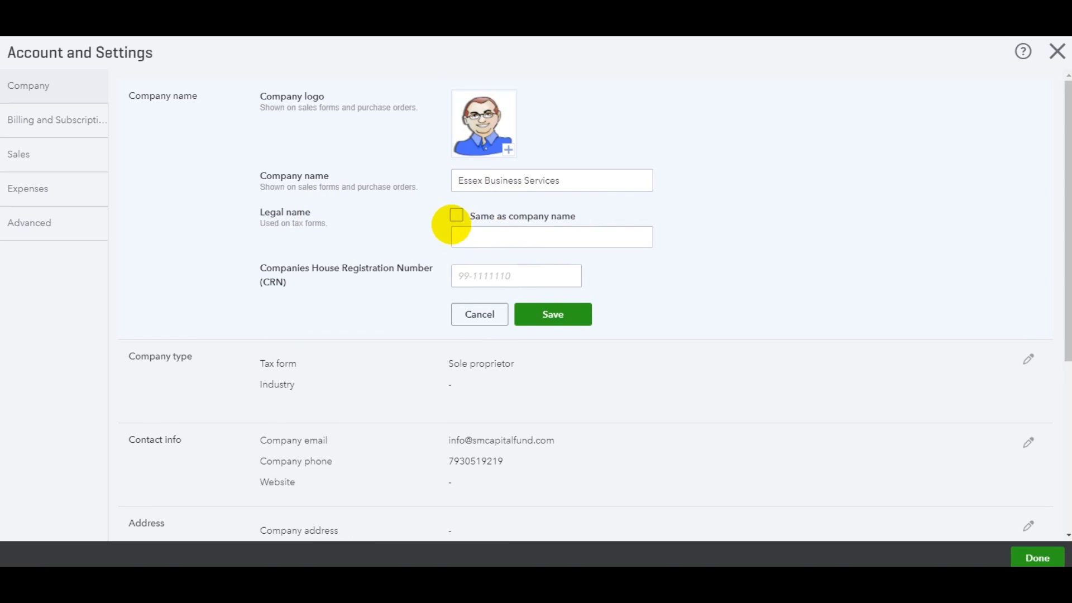
click(457, 216)
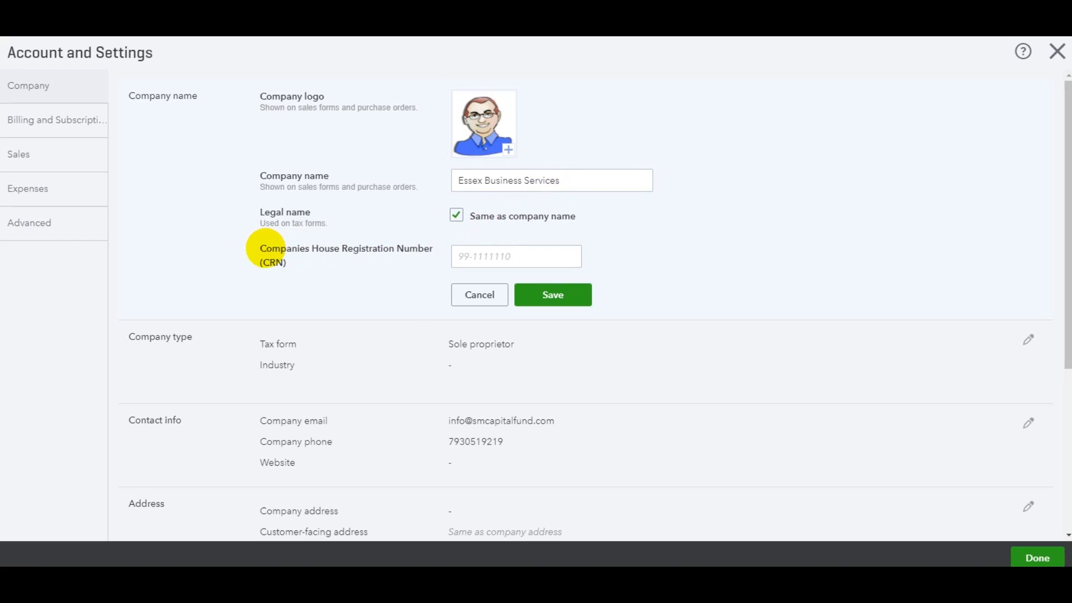
mouse_move(346, 256)
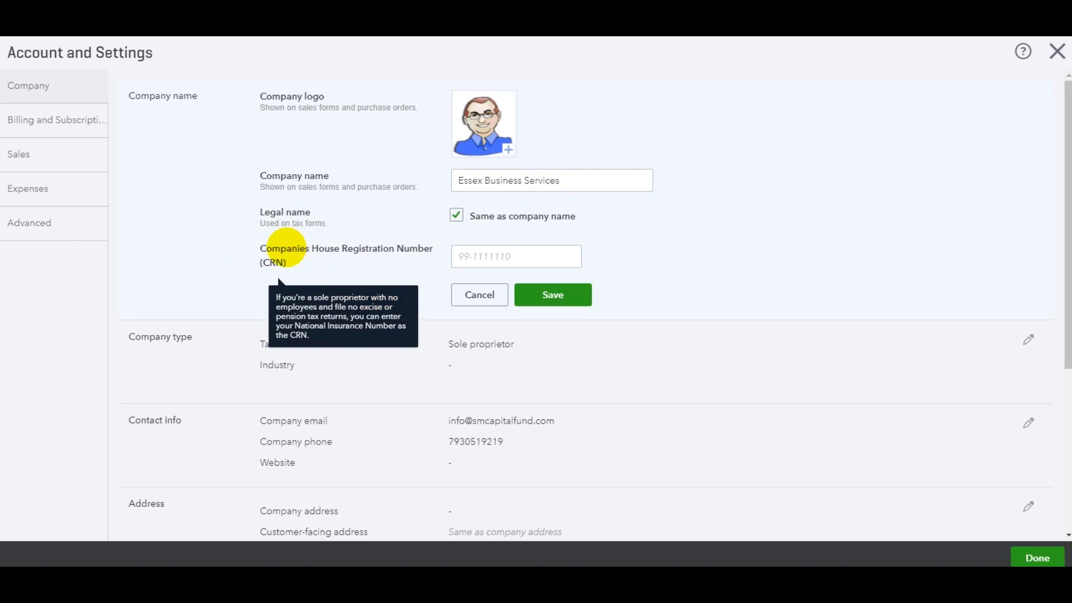
click(502, 256)
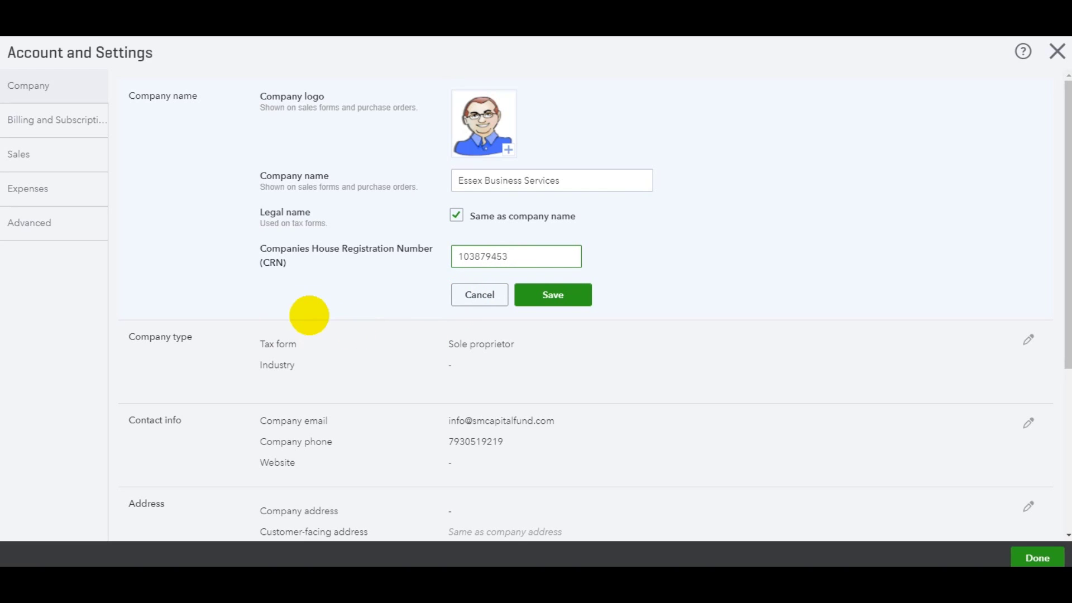
click(544, 294)
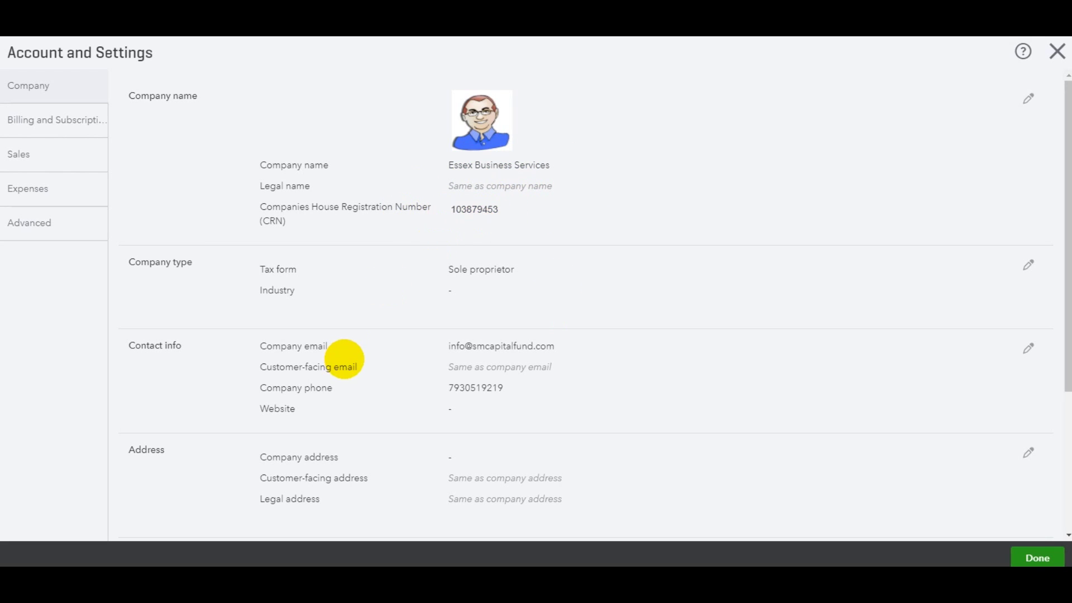
scroll(345, 359, down, 1)
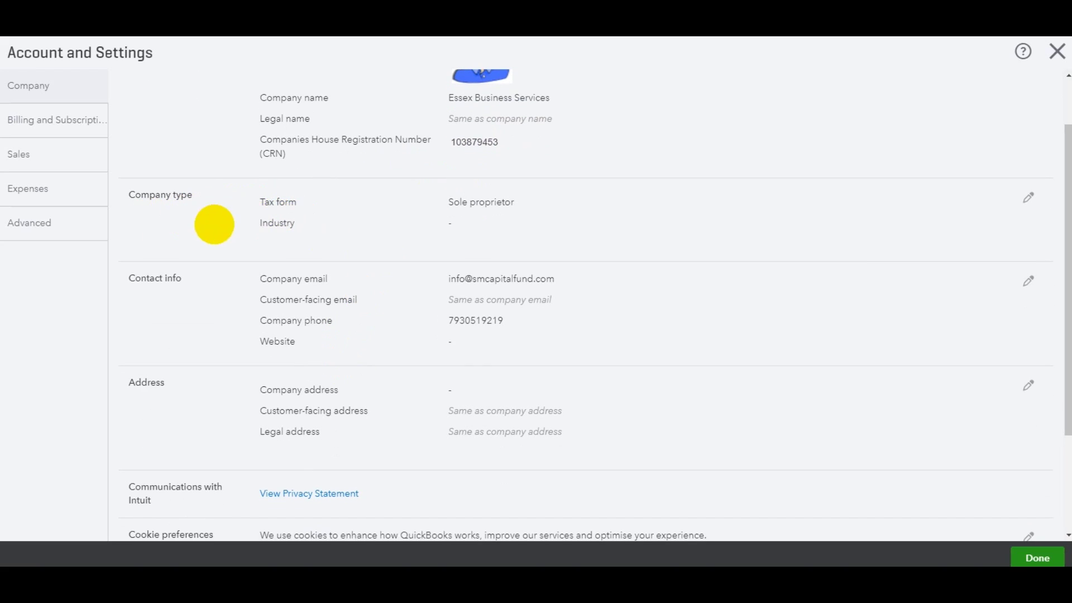
scroll(339, 280, up, 1)
- Change the tax form from Sole proprietor to 'Corporation, one or more shareholders' and save
click(1029, 266)
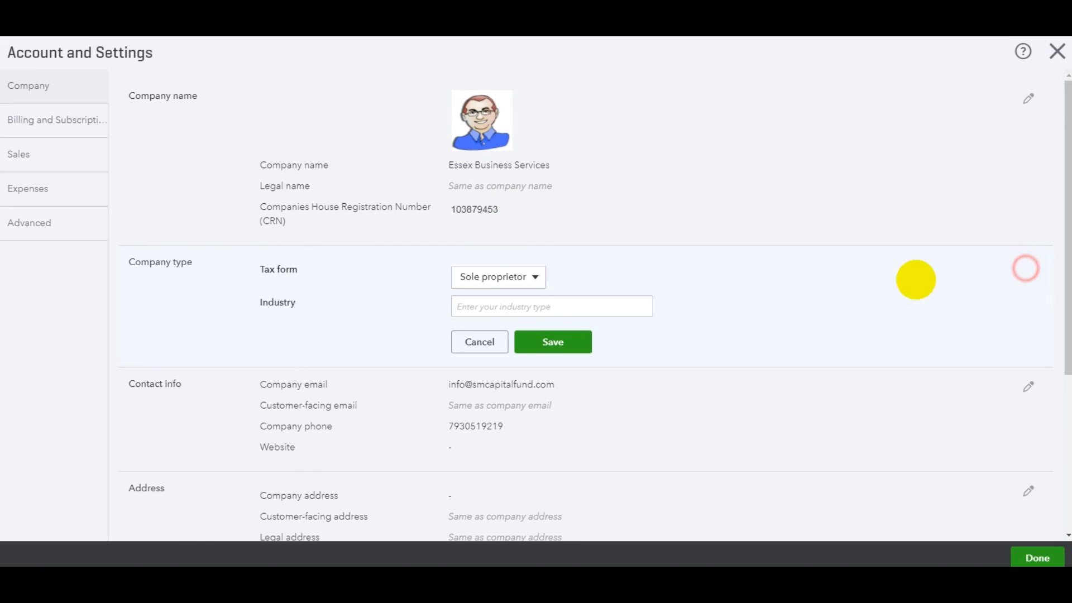
click(530, 276)
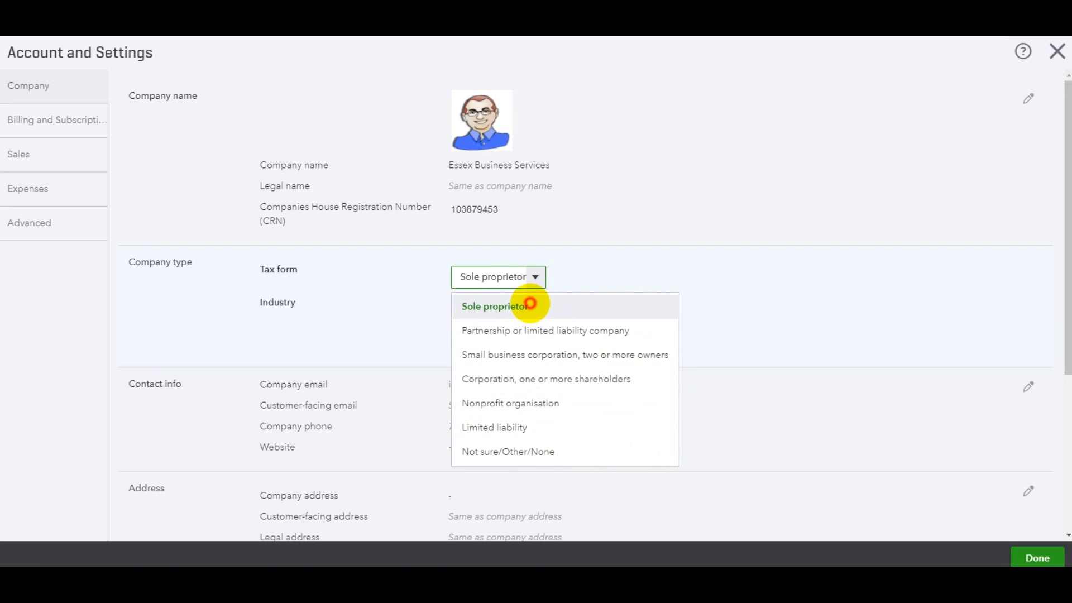
click(530, 303)
click(536, 276)
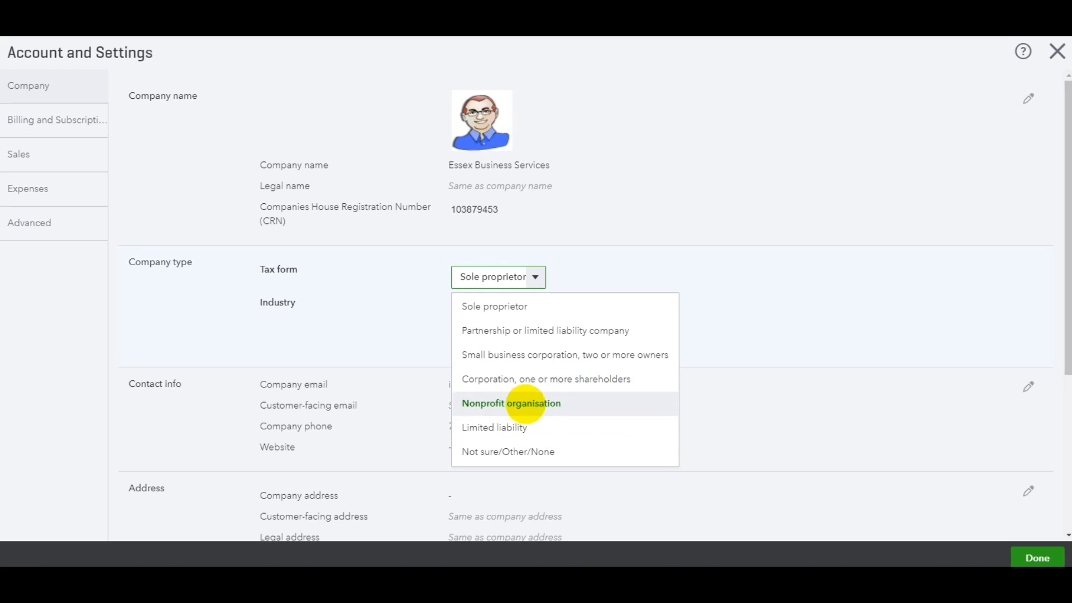
click(531, 379)
click(477, 307)
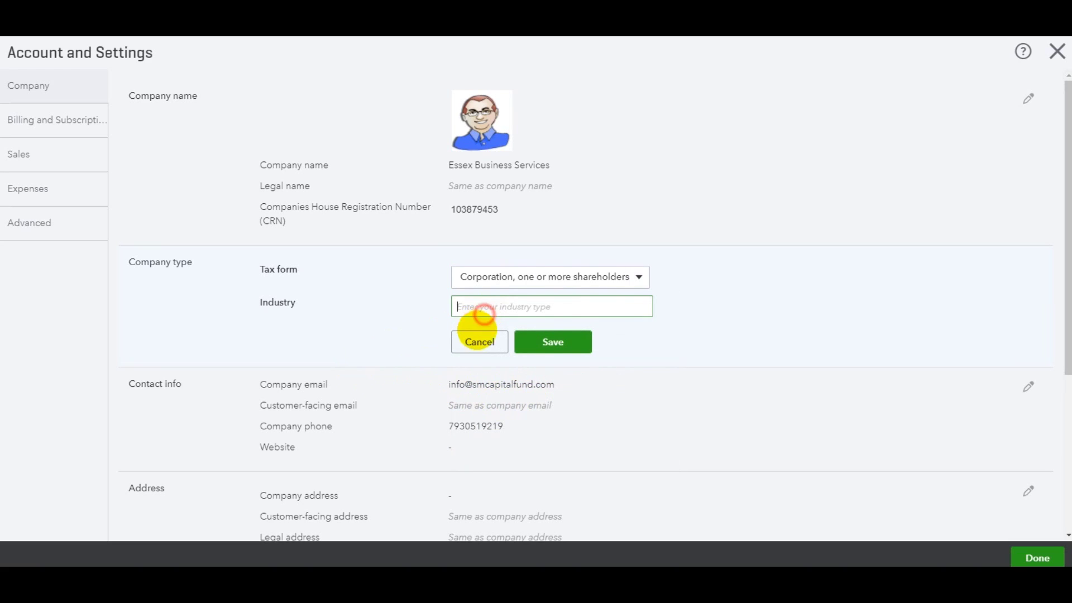
click(553, 341)
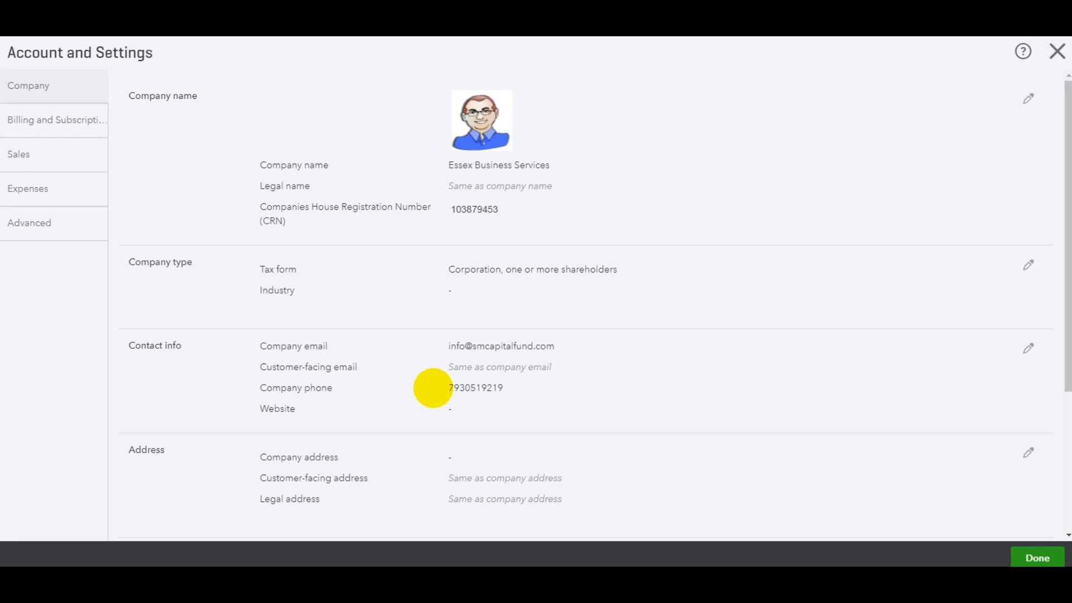
scroll(368, 375, down, 2)
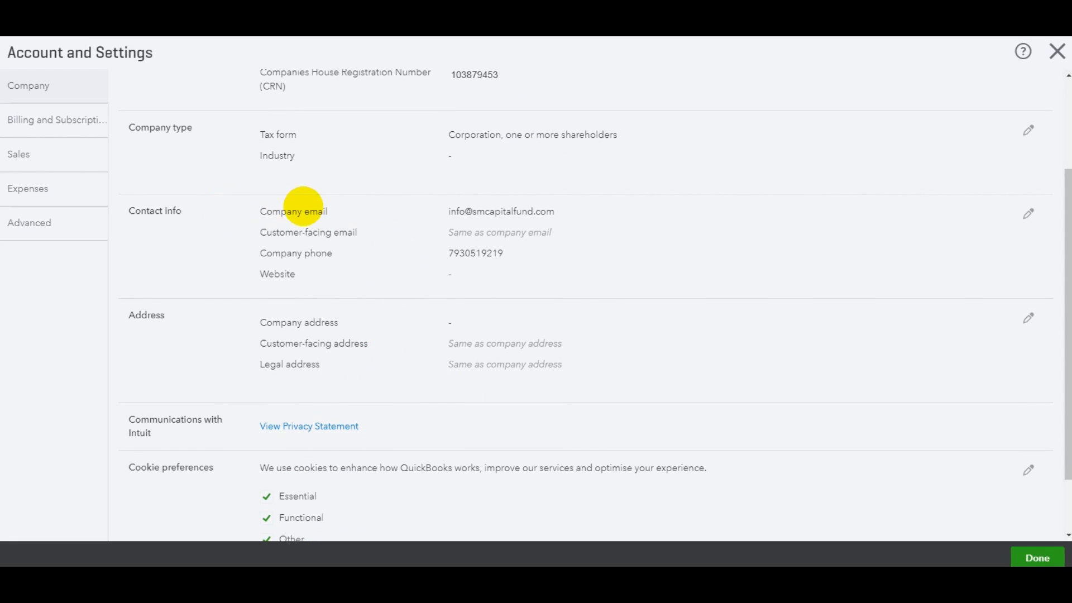
scroll(338, 259, up, 2)
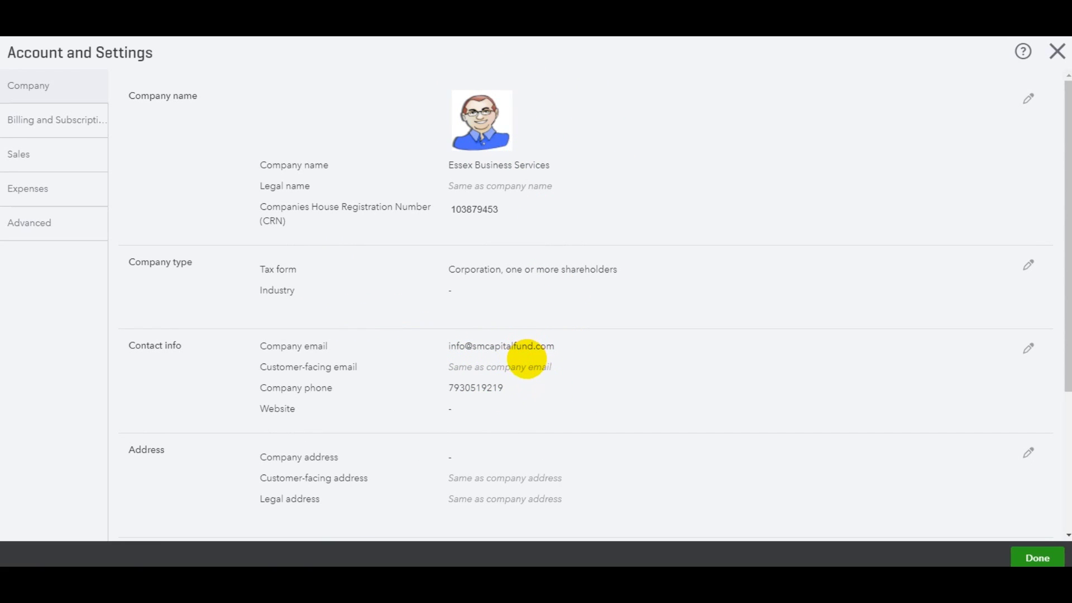
scroll(527, 359, down, 1)
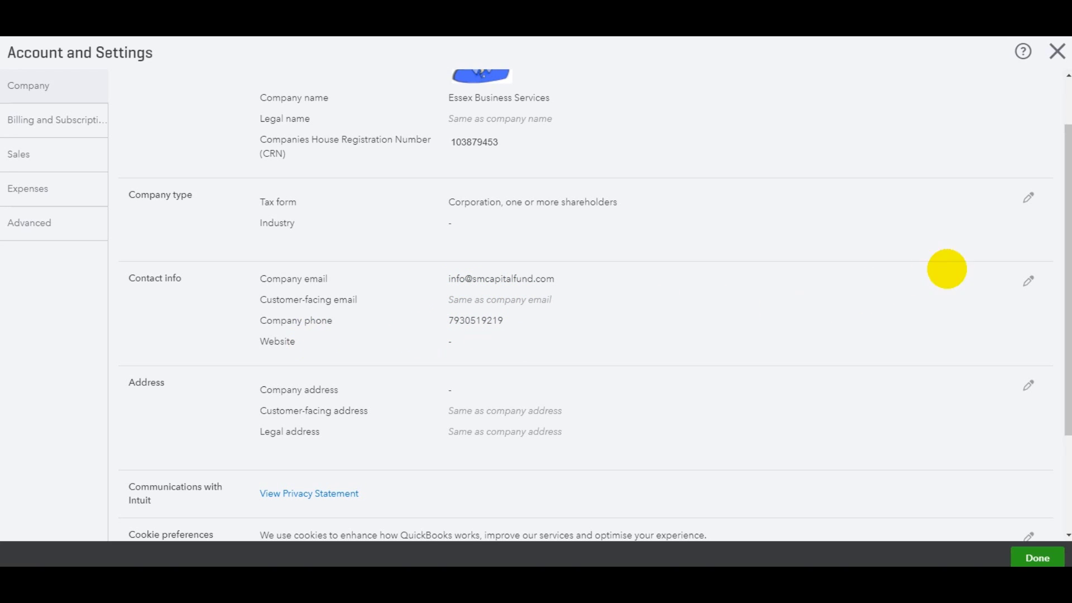
click(1028, 281)
click(486, 397)
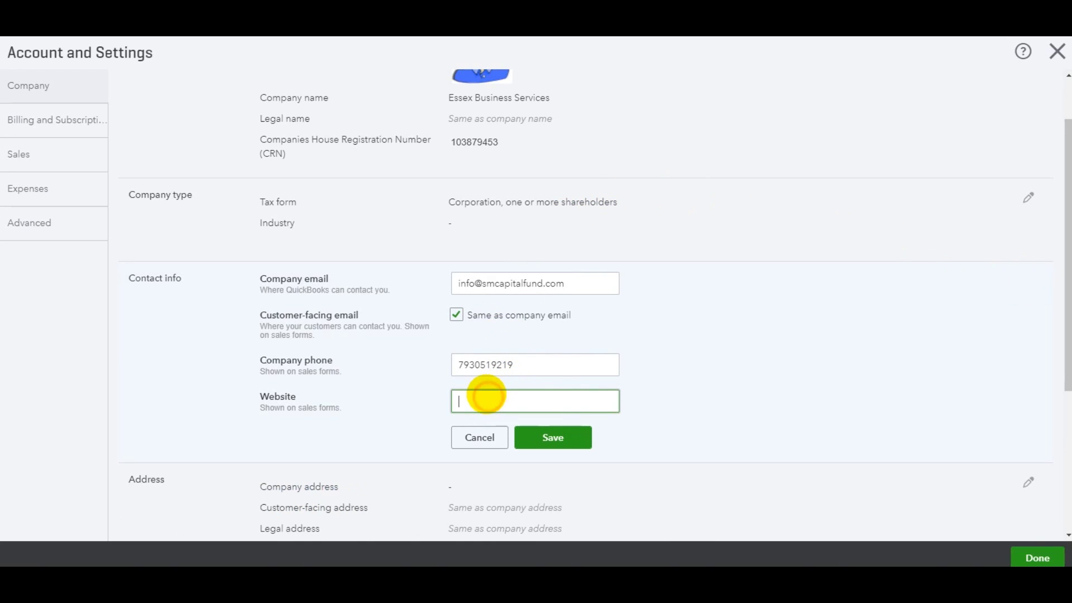
text(www)
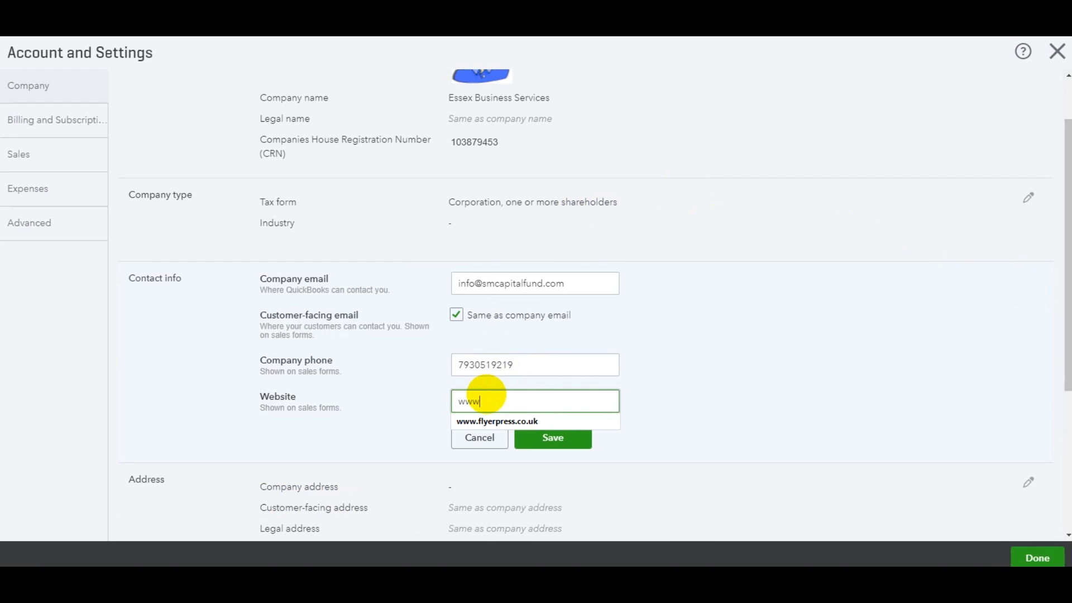
text(.freebookkeepingaccounting.com)
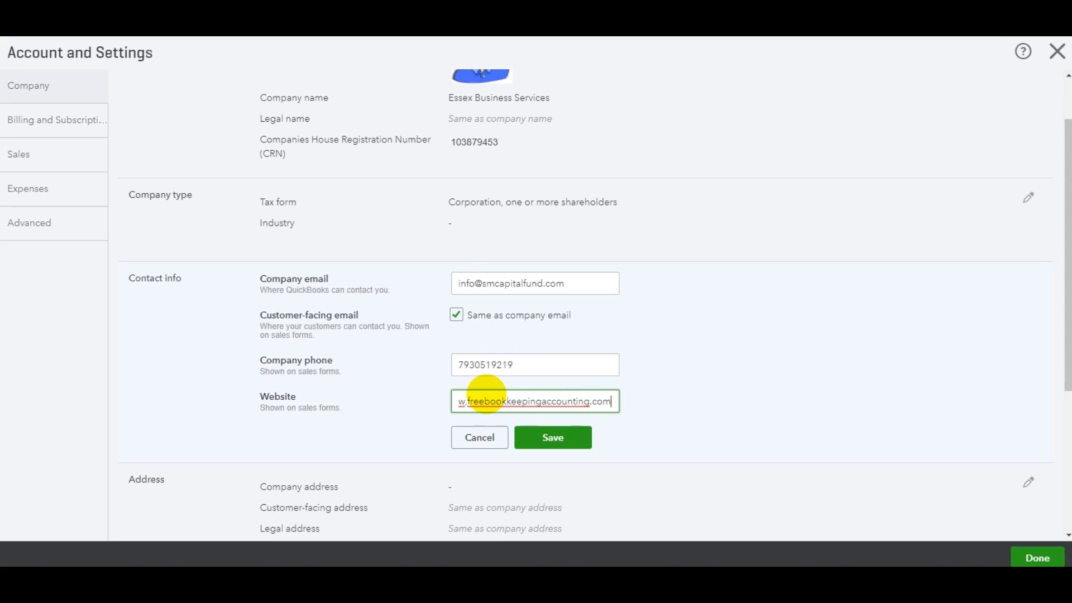
click(557, 436)
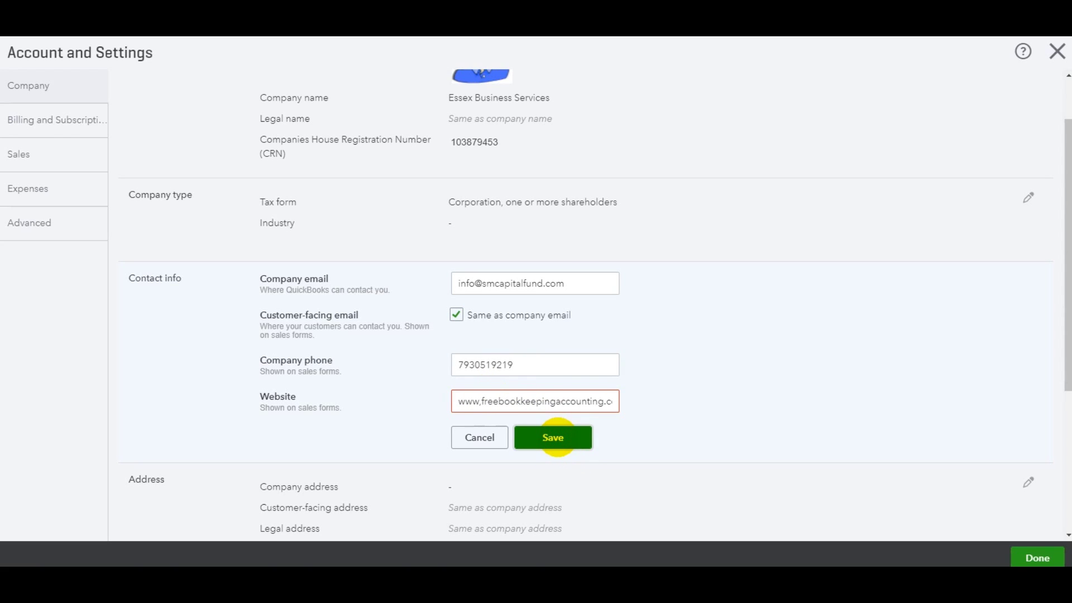
click(479, 404)
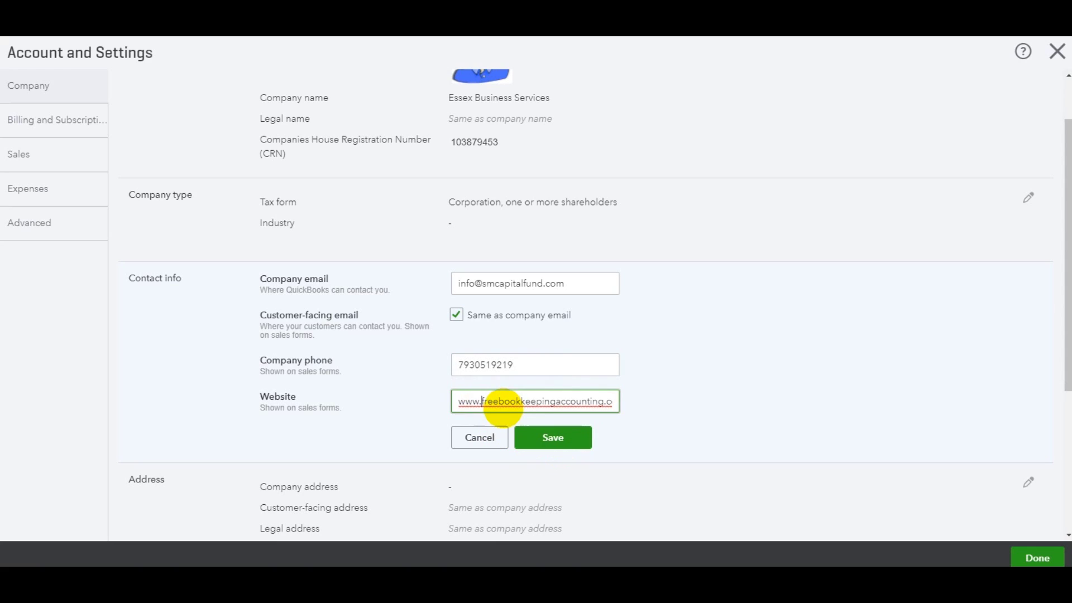
click(567, 444)
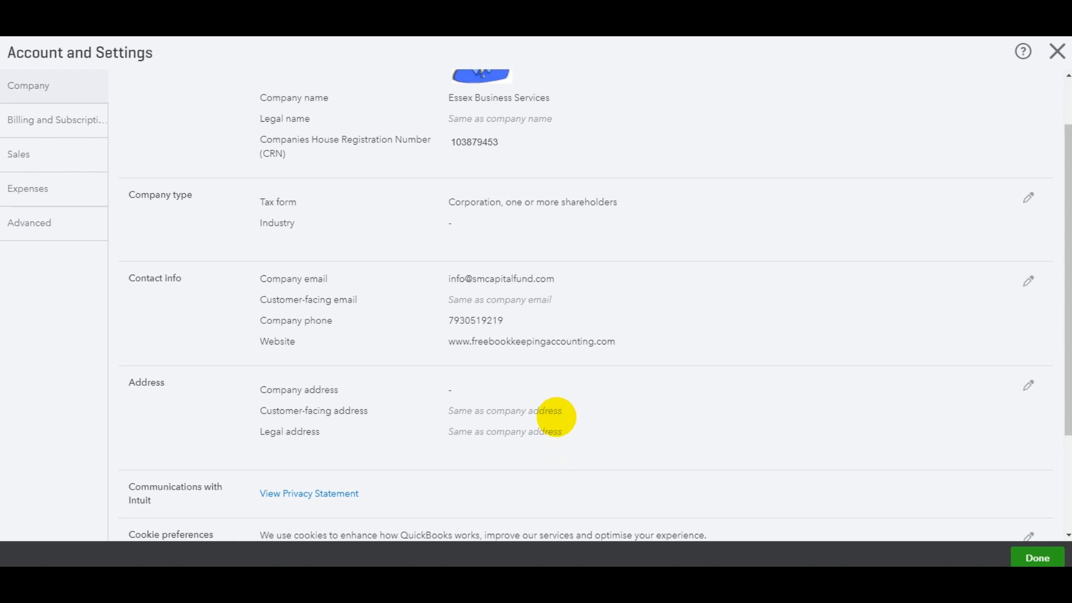
- Enter street, city, county and postcode, keep both addresses same as company address, and save
scroll(495, 335, up, 2)
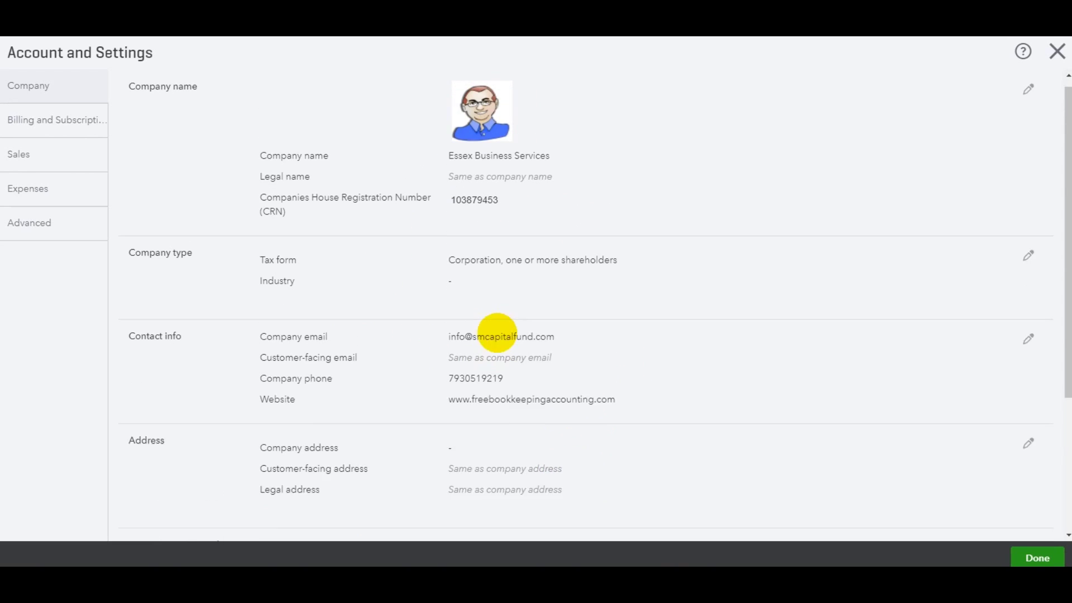
scroll(610, 326, down, 4)
scroll(617, 335, down, 2)
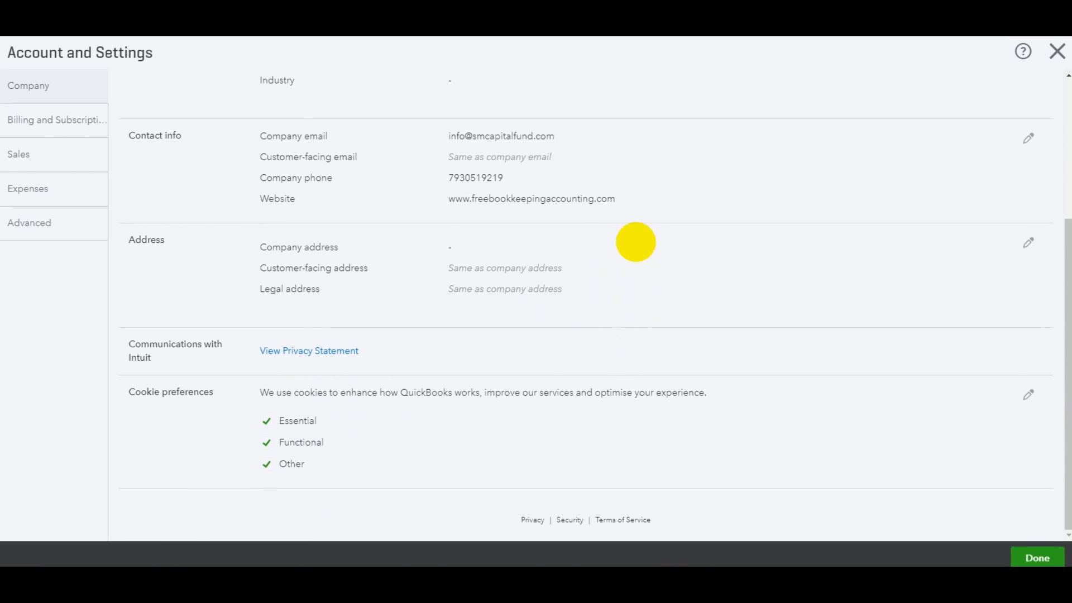
click(508, 258)
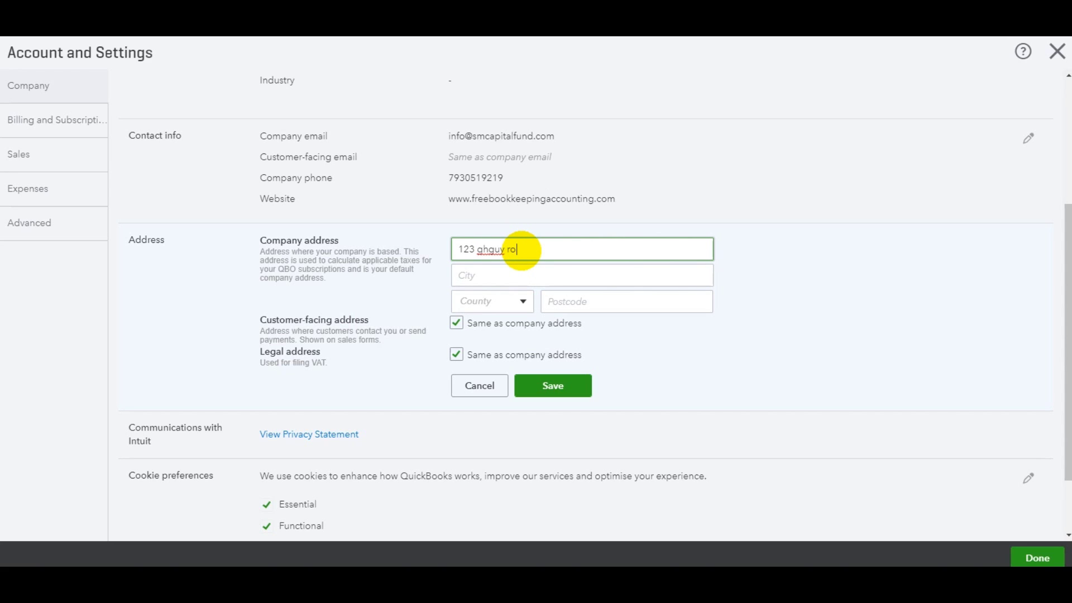
click(520, 273)
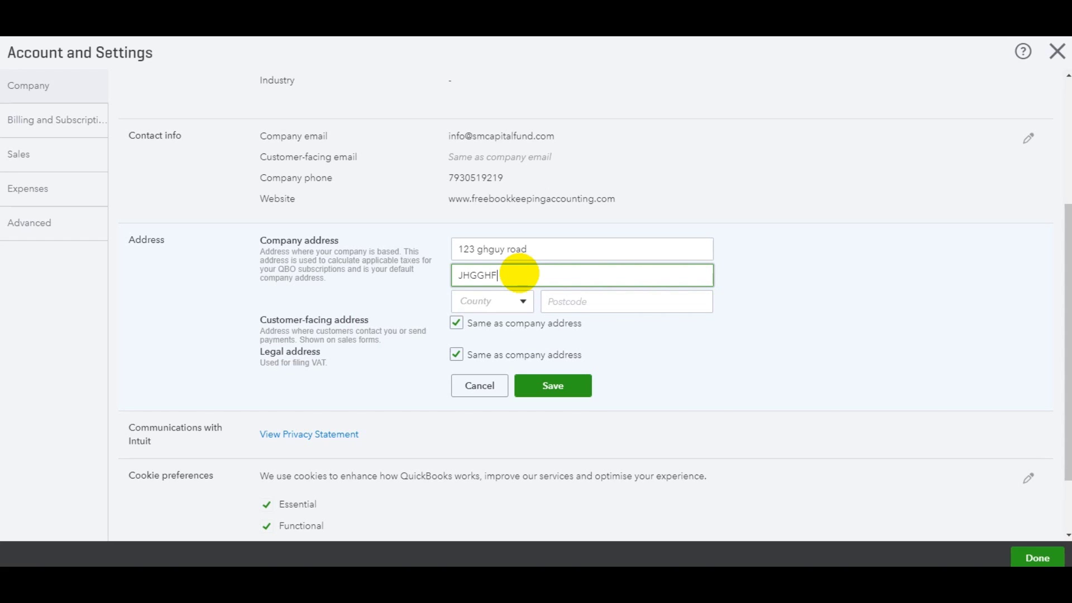
click(514, 301)
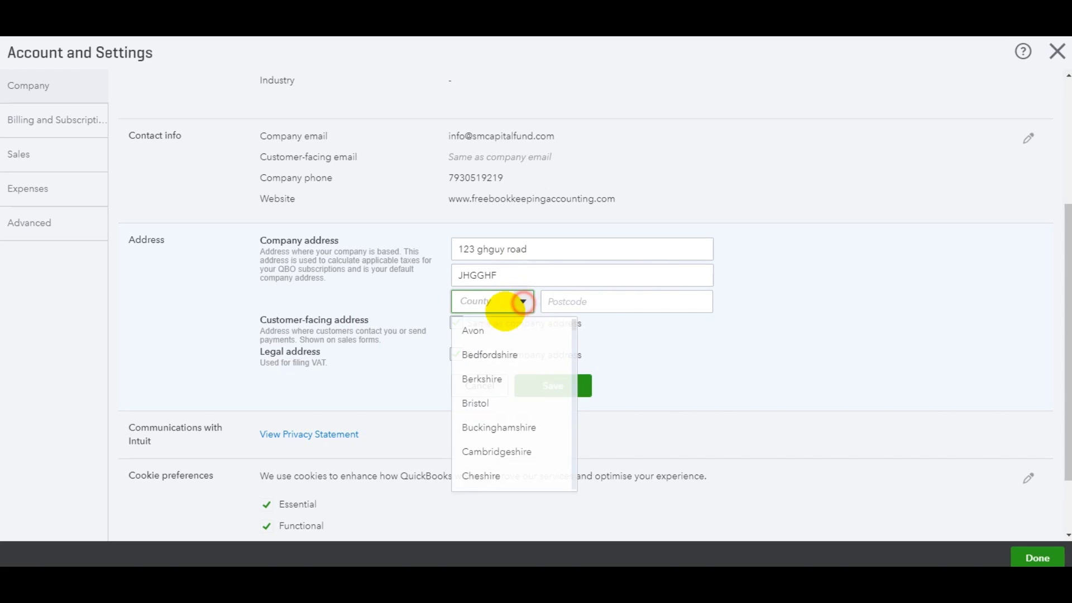
click(492, 330)
click(585, 305)
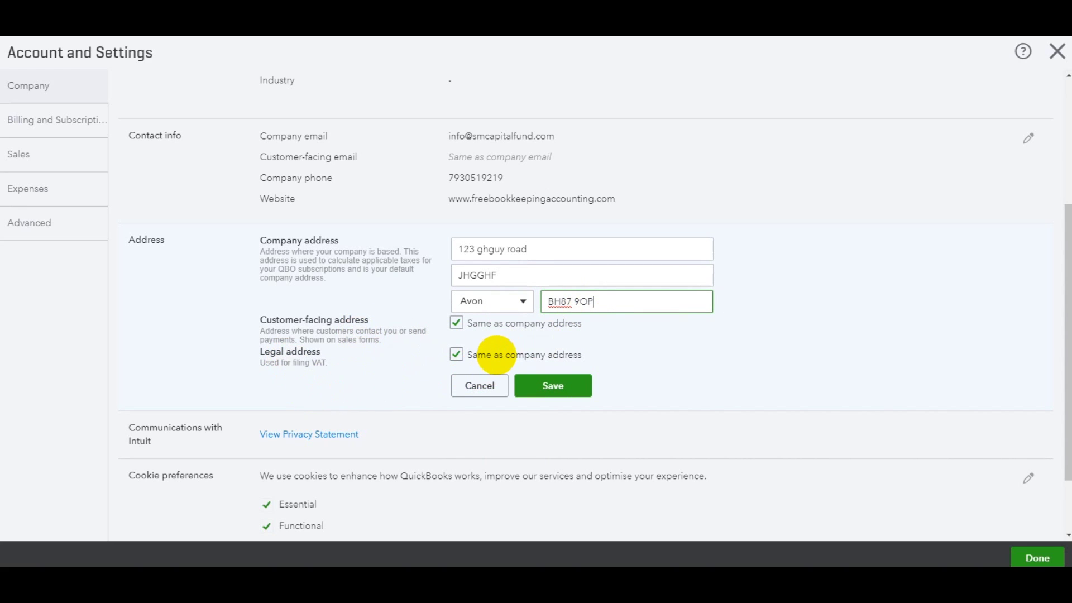
click(456, 354)
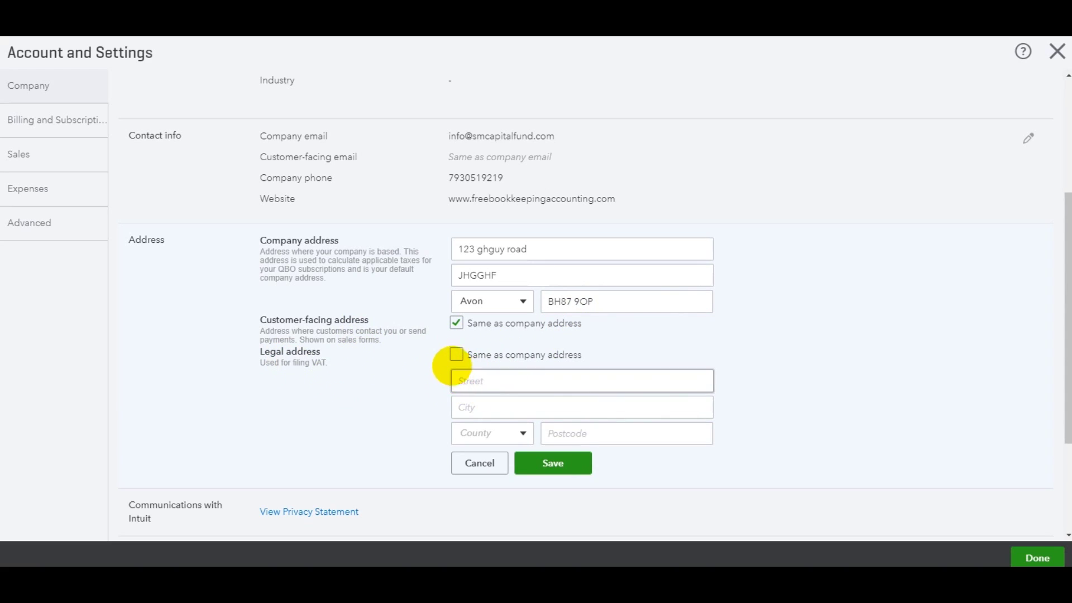
click(455, 354)
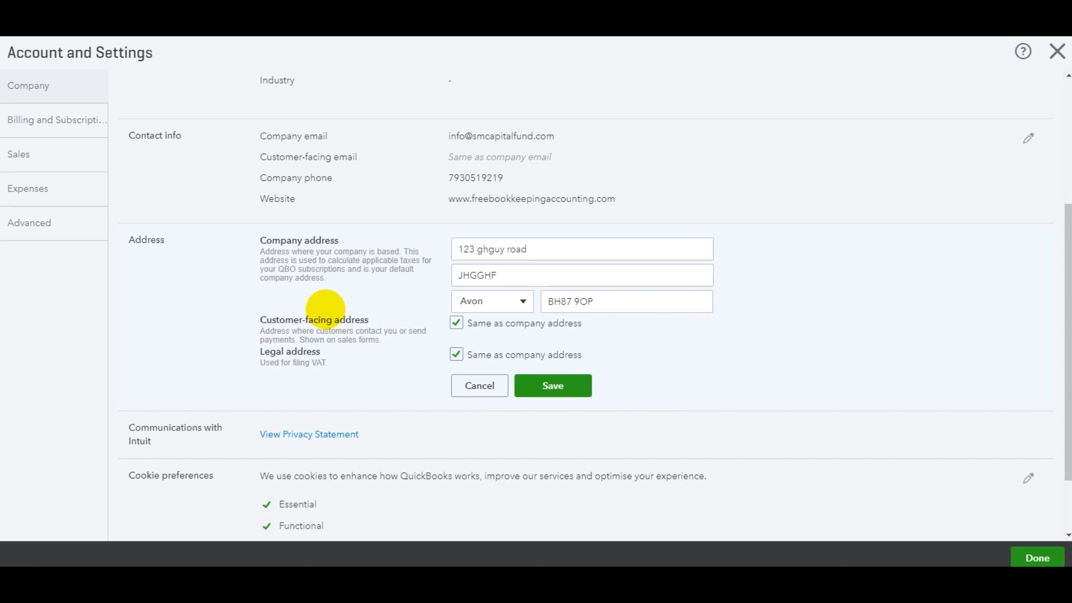
click(541, 395)
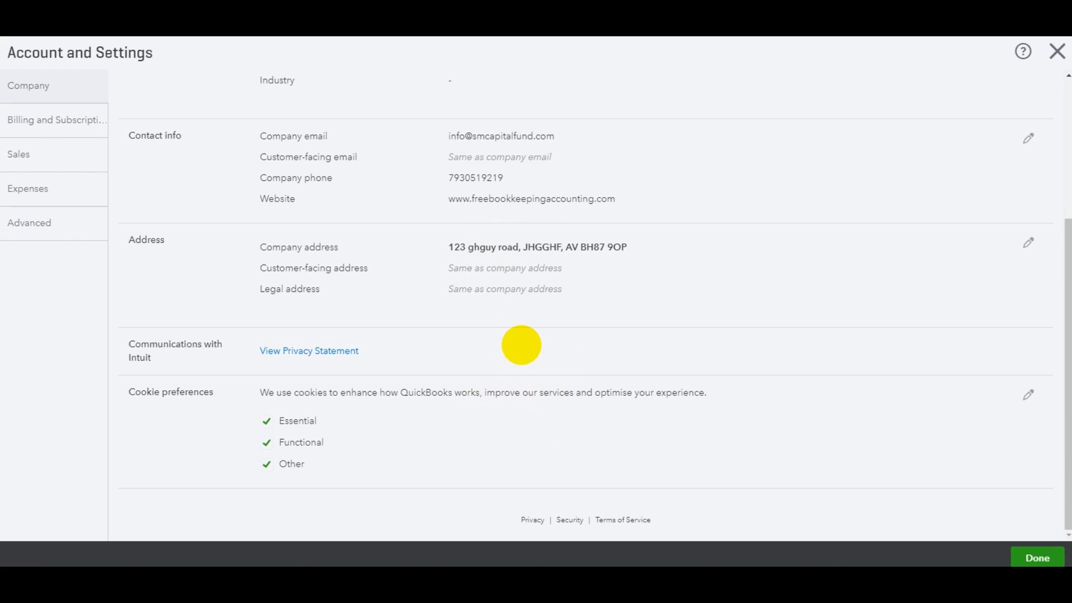
- Scroll through Company settings to check name, logo, registration number, tax form, contact details and address
scroll(521, 346, up, 4)
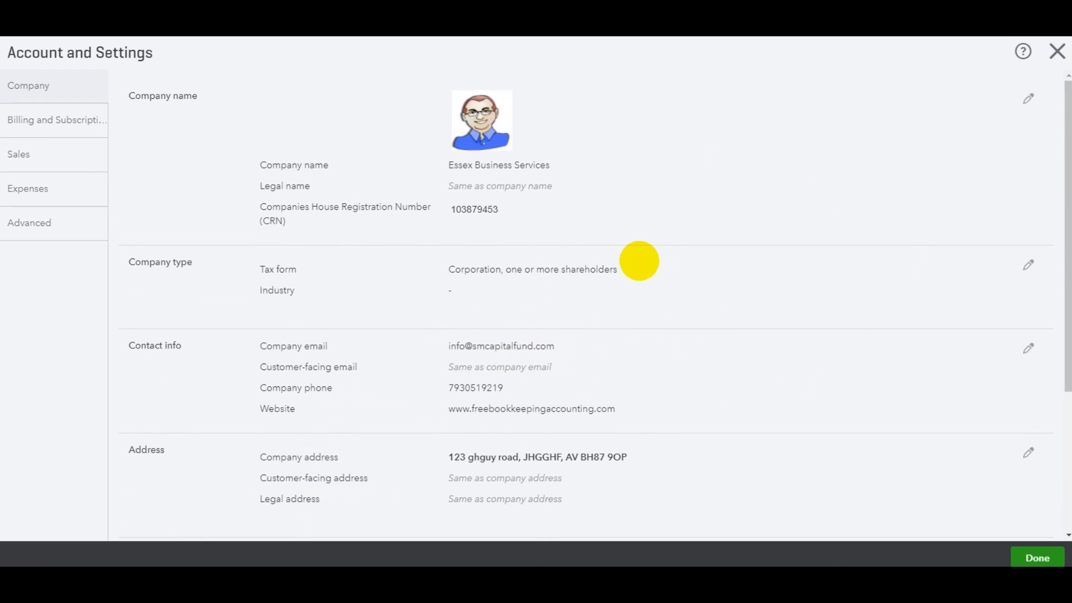
scroll(625, 160, down, 1)
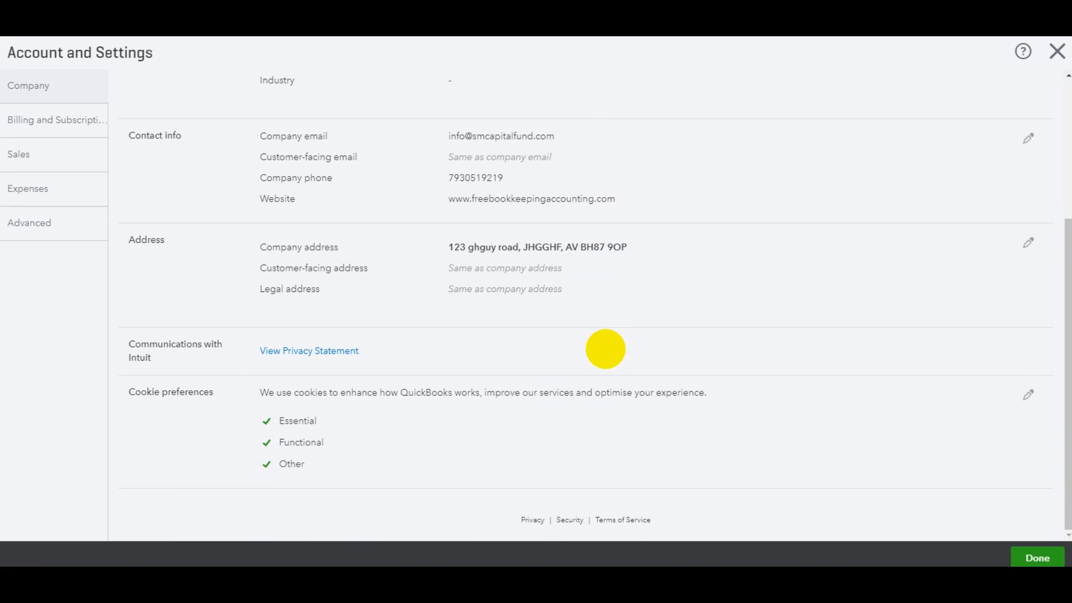
scroll(605, 349, up, 4)
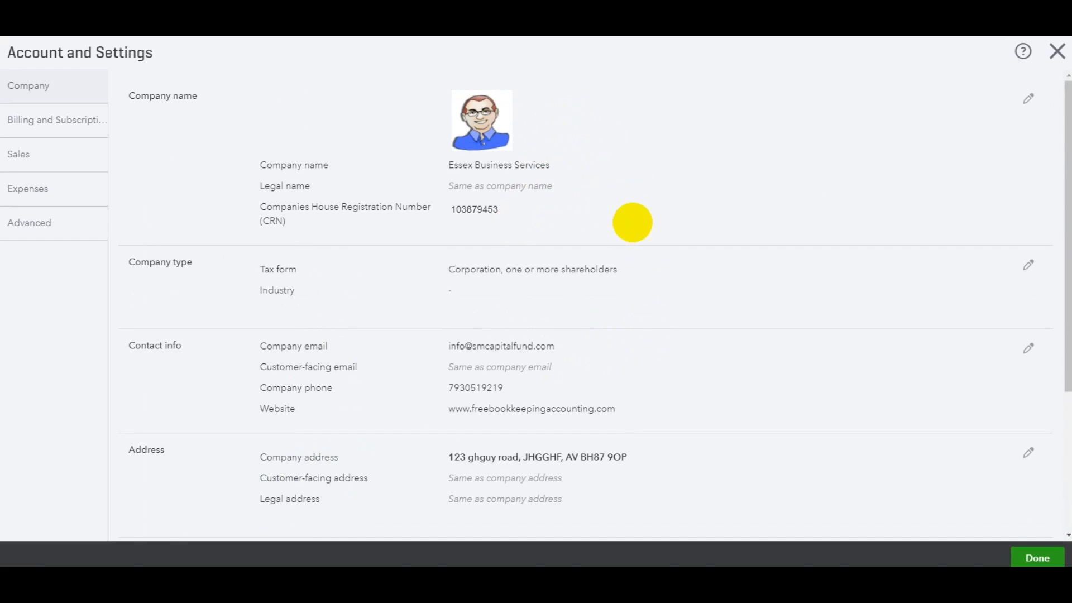